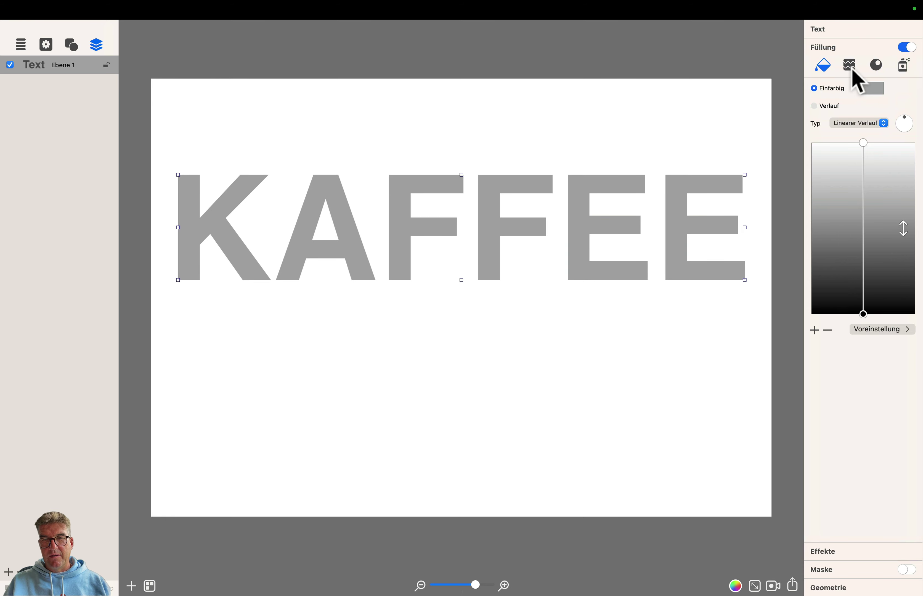
# - Fill the KAFFEE text with the ready-made Kaffee spray fill preset
pyautogui.click(850, 66)
pyautogui.click(876, 64)
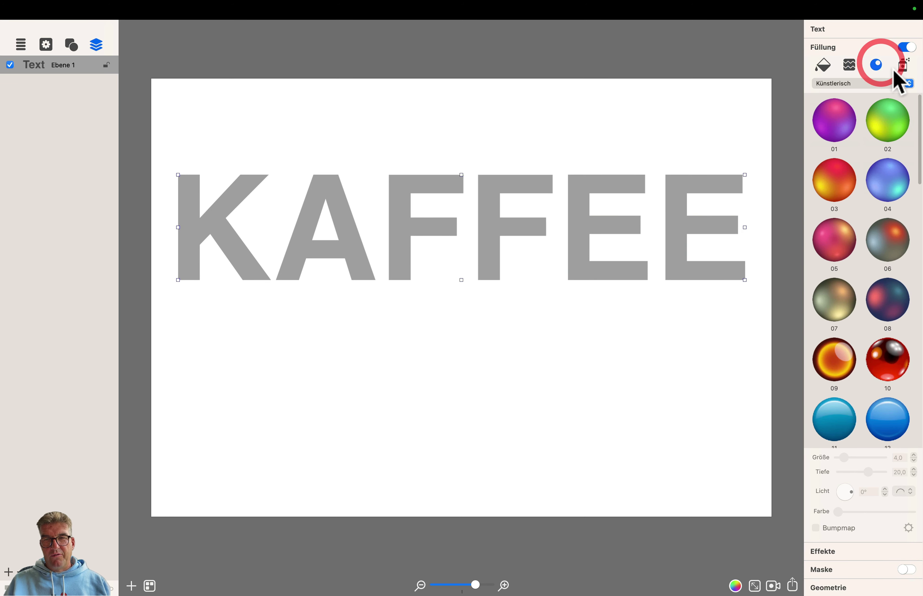
pyautogui.click(903, 68)
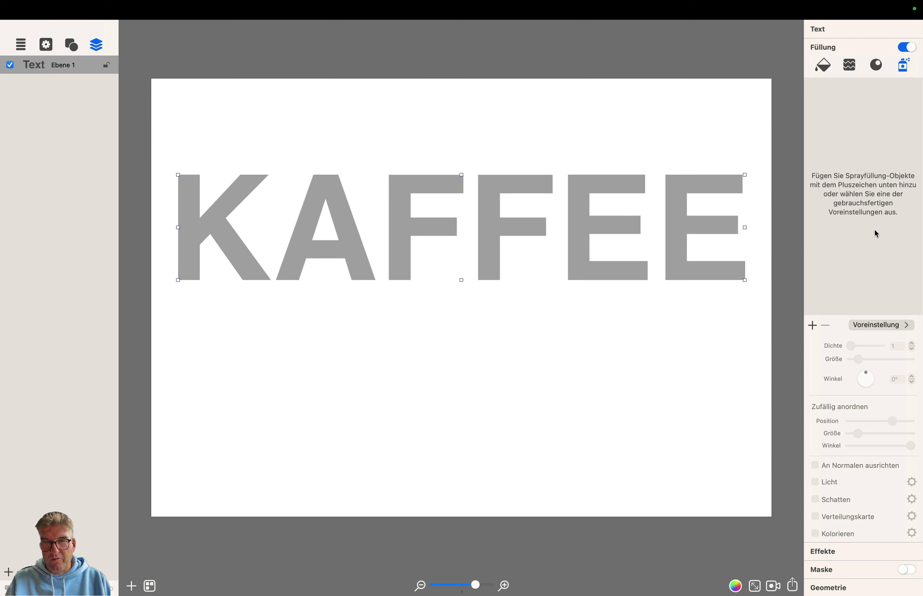
pyautogui.click(866, 330)
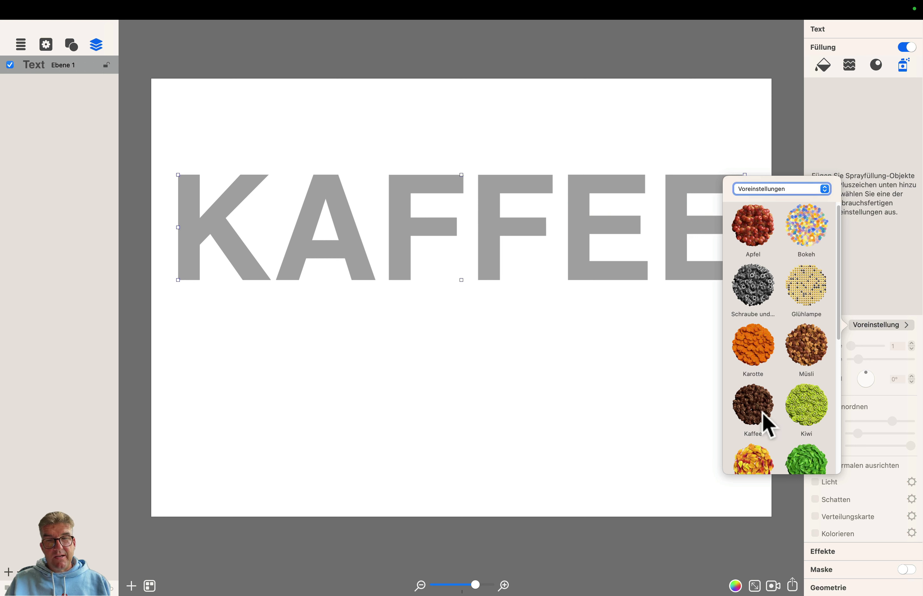
pyautogui.click(768, 426)
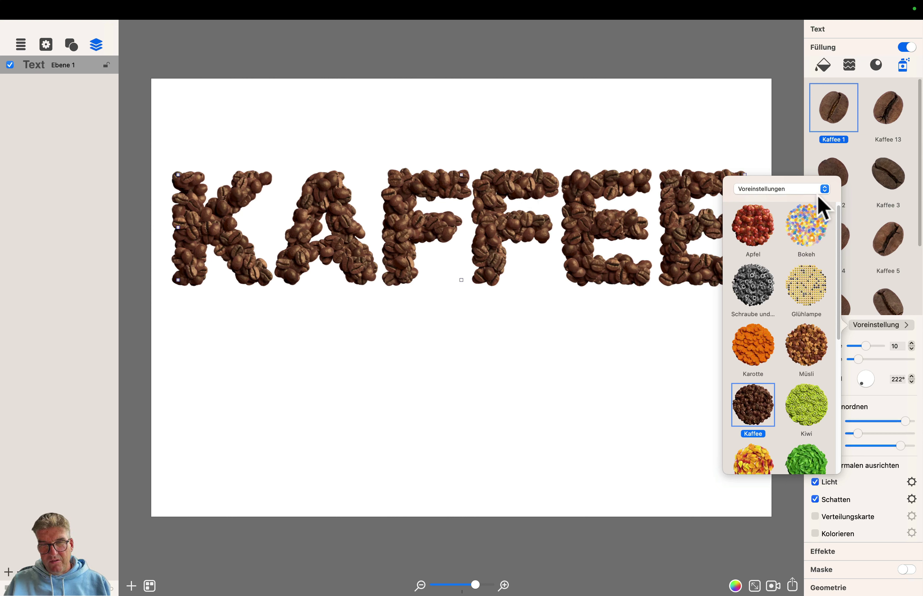
# - Look through the individual coffee bean objects that make up the text's spray fill
pyautogui.click(870, 186)
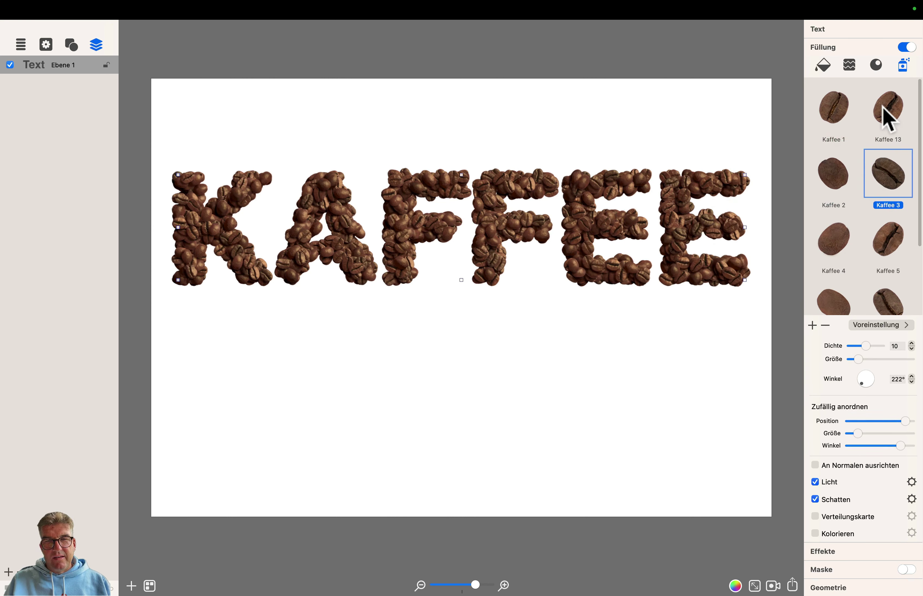
pyautogui.click(837, 179)
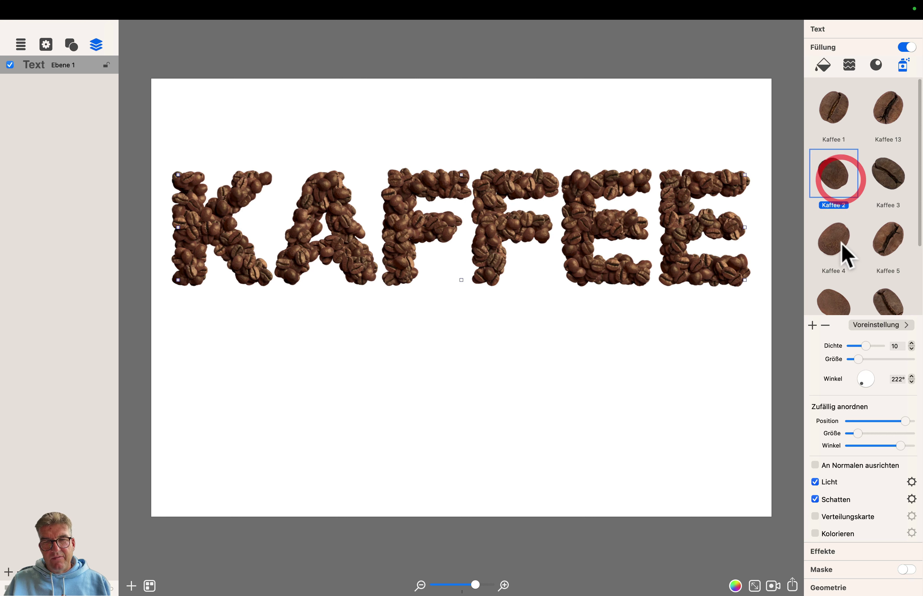
pyautogui.click(838, 244)
pyautogui.click(891, 242)
pyautogui.scroll(-2, 898, 281)
pyautogui.click(892, 259)
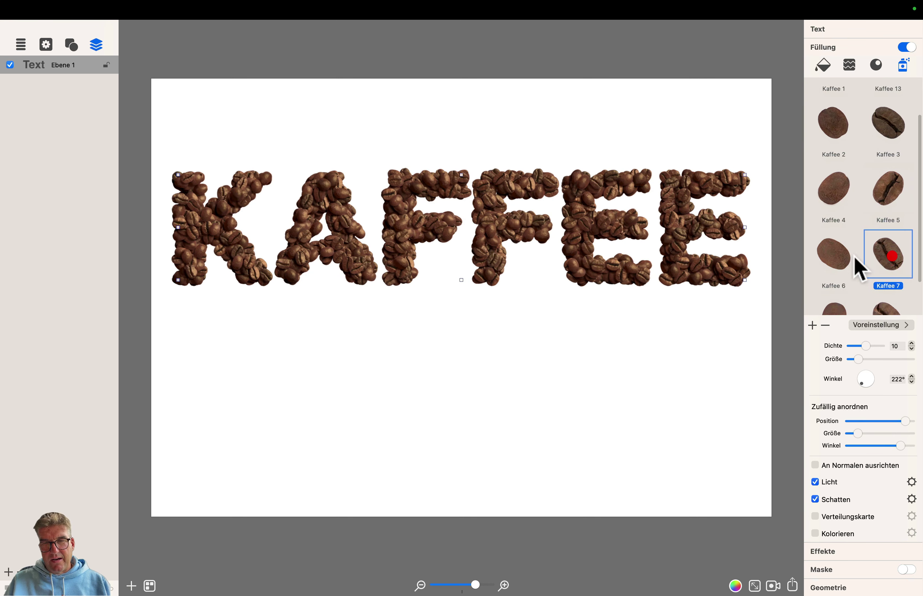
pyautogui.click(837, 252)
pyautogui.scroll(-2, 872, 271)
pyautogui.click(877, 264)
pyautogui.click(848, 277)
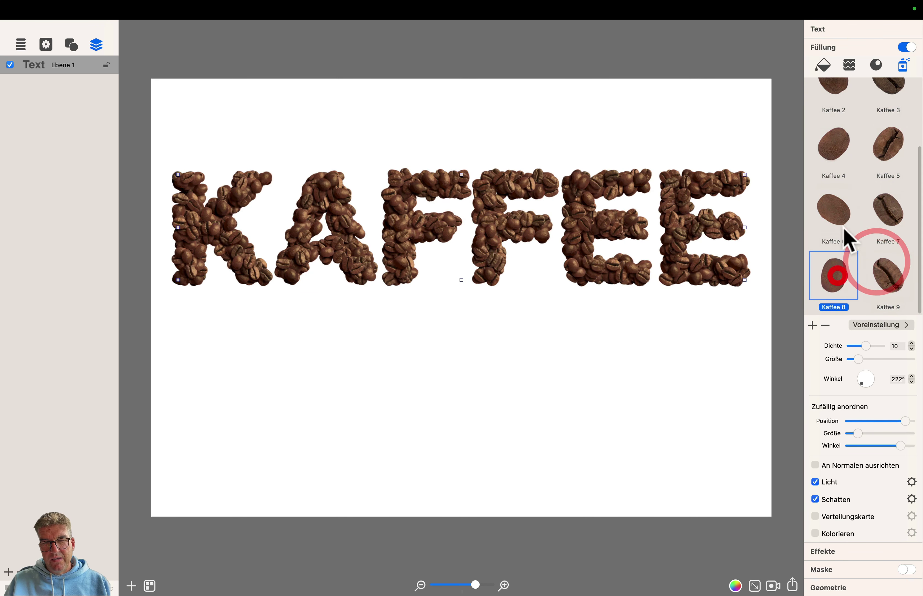
pyautogui.click(845, 212)
pyautogui.click(869, 208)
pyautogui.click(886, 148)
pyautogui.scroll(1, 870, 182)
pyautogui.scroll(2, 870, 182)
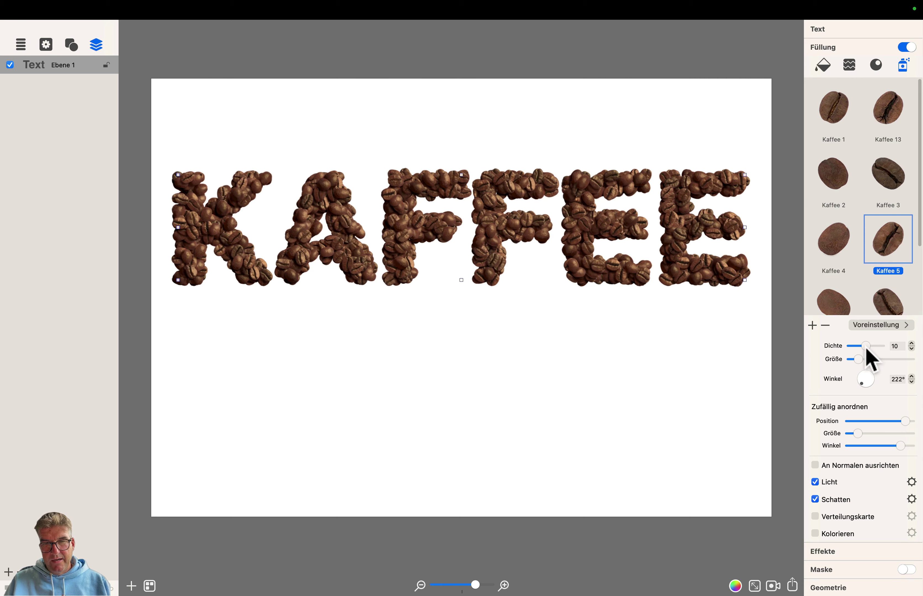
# - Make the coffee beans in the spray fill slightly smaller and set their angle to 179°
pyautogui.moveTo(867, 351)
pyautogui.mouseDown()
pyautogui.moveTo(883, 351)
pyautogui.moveTo(852, 349)
pyautogui.moveTo(866, 346)
pyautogui.moveTo(867, 366)
pyautogui.moveTo(858, 364)
pyautogui.mouseUp()
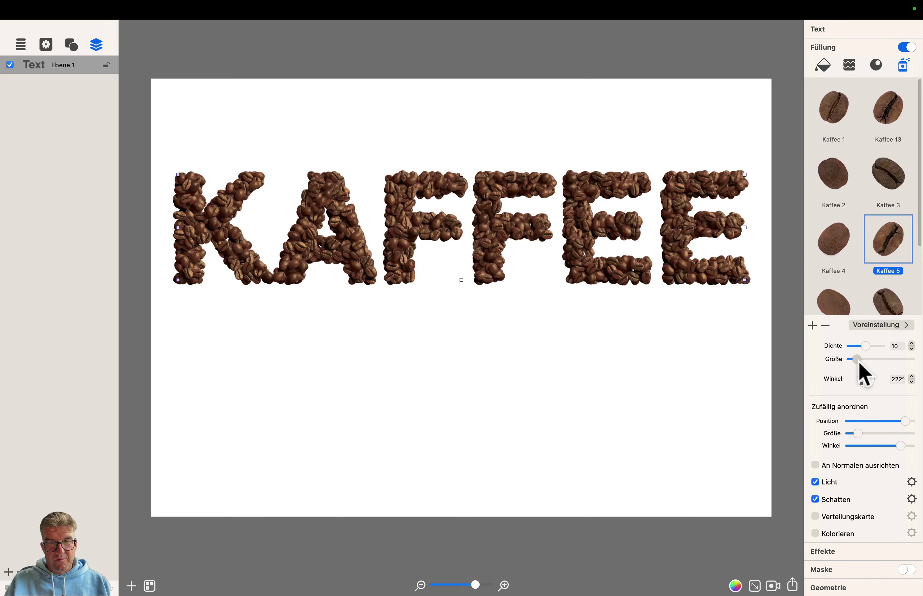
pyautogui.moveTo(866, 382)
pyautogui.mouseDown()
pyautogui.moveTo(874, 385)
pyautogui.moveTo(854, 385)
pyautogui.moveTo(868, 397)
pyautogui.mouseUp()
pyautogui.click(865, 391)
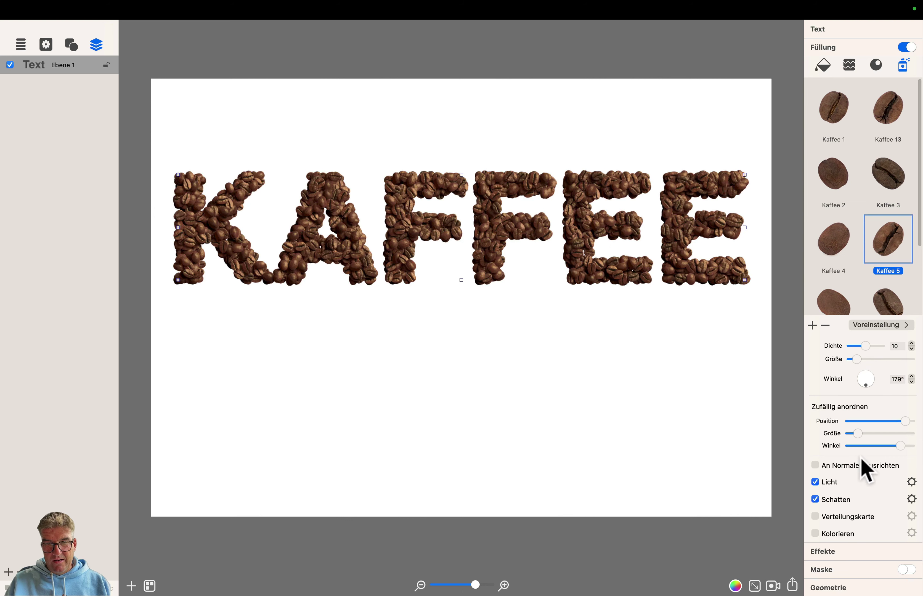
# - Lower the random variation of the beans' position and angle to slightly above the middle of their ranges
pyautogui.moveTo(905, 422); pyautogui.dragTo(847, 426)
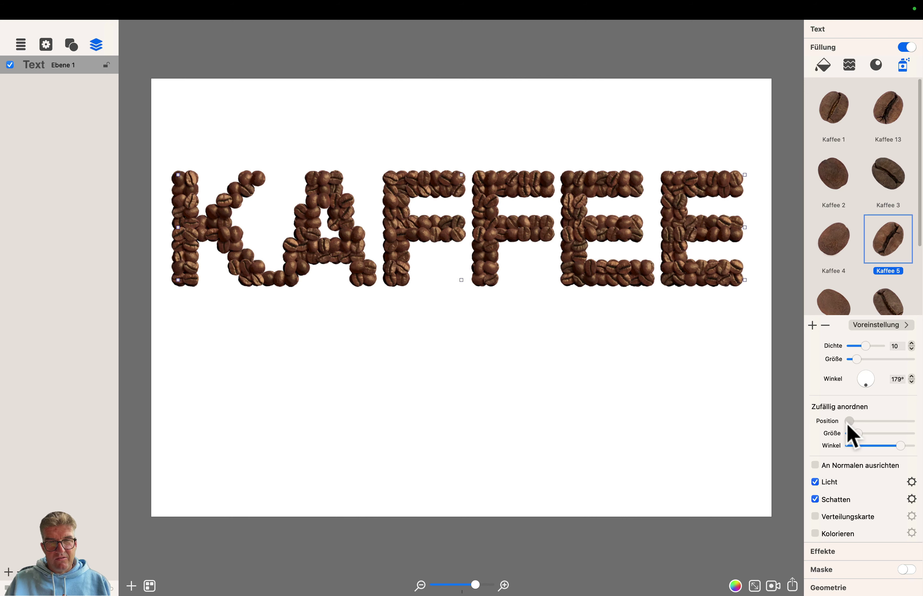
pyautogui.moveTo(848, 425)
pyautogui.mouseDown()
pyautogui.moveTo(891, 422)
pyautogui.moveTo(876, 435)
pyautogui.moveTo(910, 437)
pyautogui.moveTo(856, 438)
pyautogui.mouseUp()
pyautogui.moveTo(900, 445); pyautogui.dragTo(882, 446)
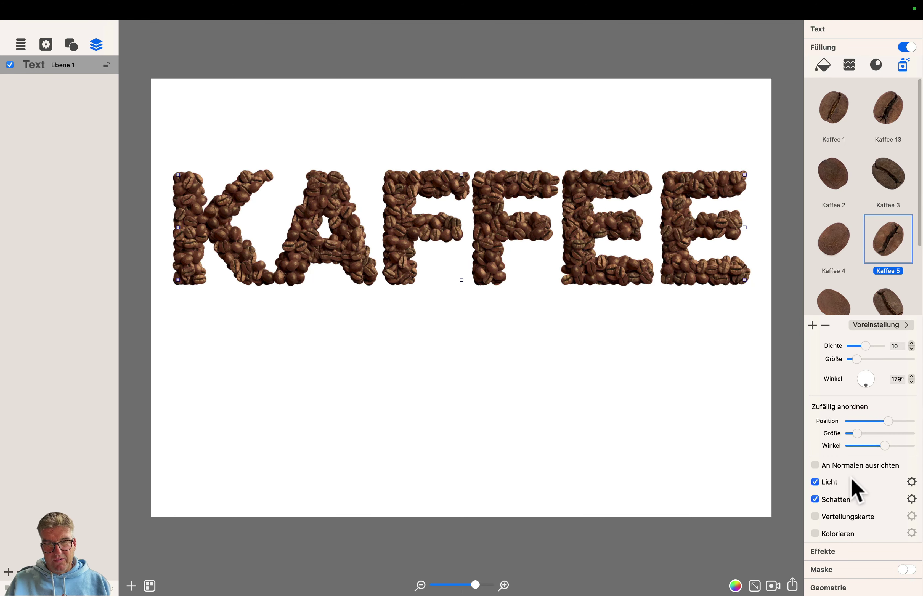
# - Switch the spray fill's light and shadow off and back on to compare the effect
pyautogui.click(817, 485)
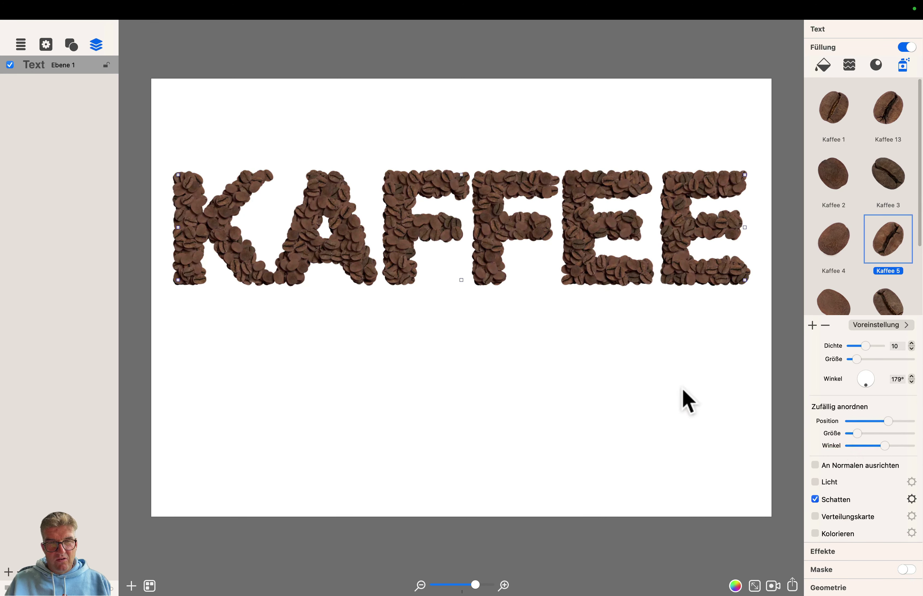
pyautogui.click(815, 485)
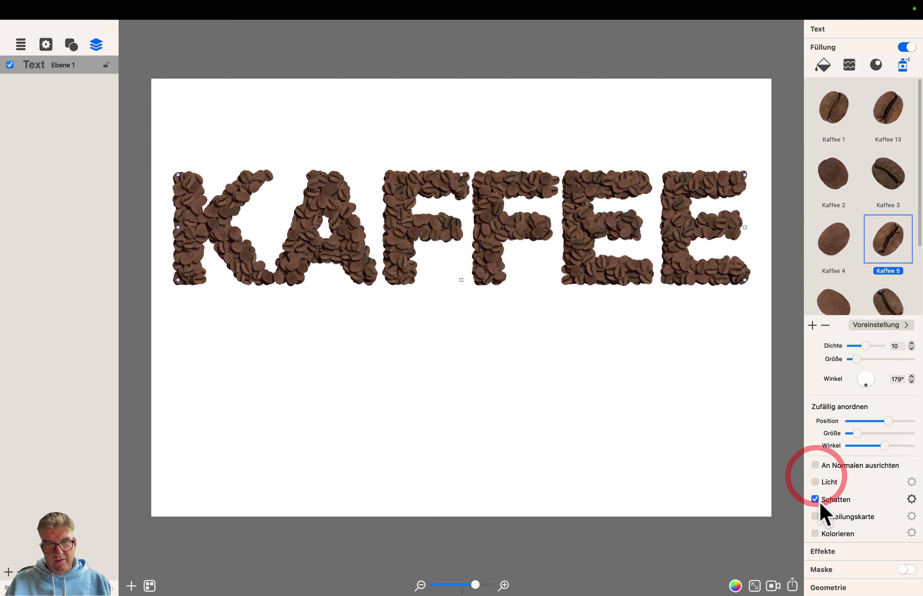
pyautogui.click(815, 484)
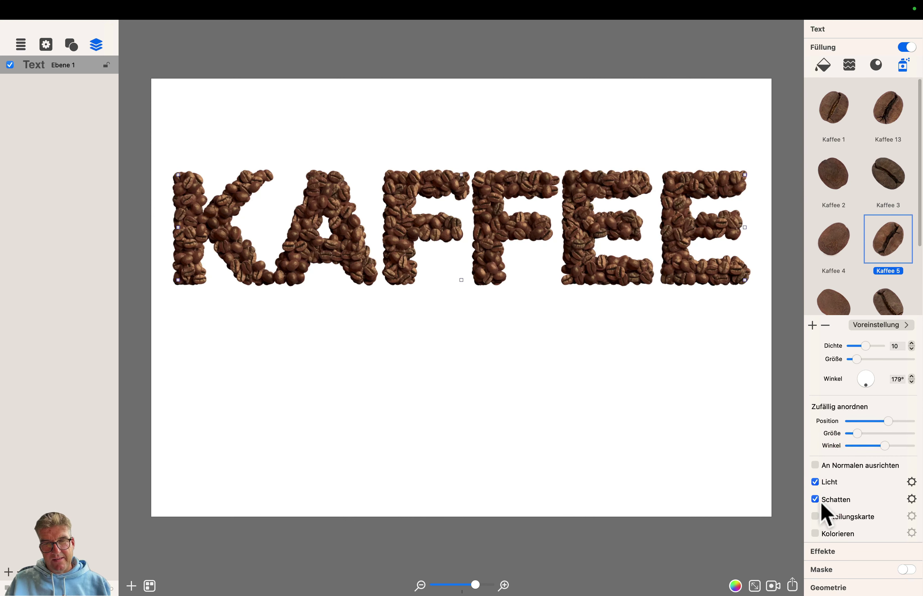
pyautogui.click(817, 502)
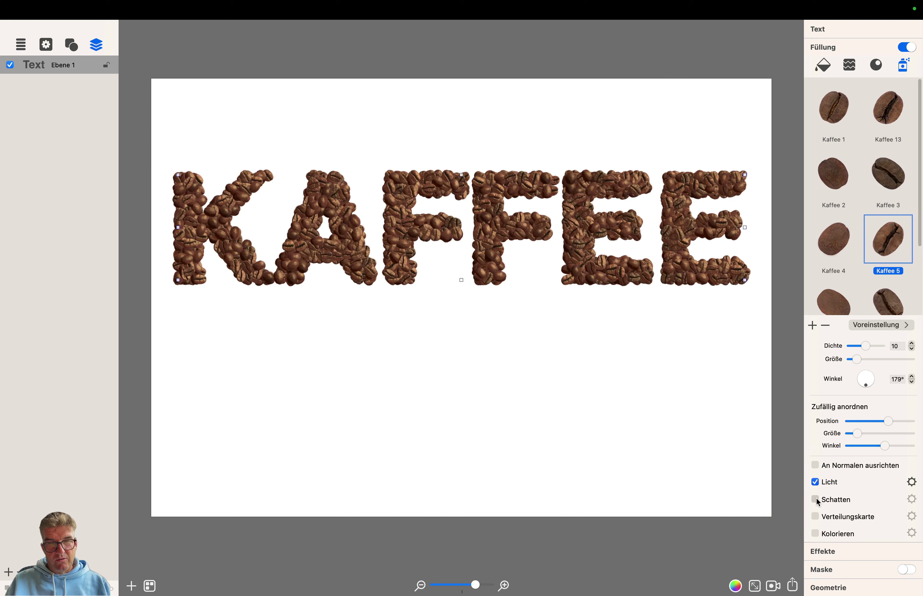
pyautogui.click(815, 499)
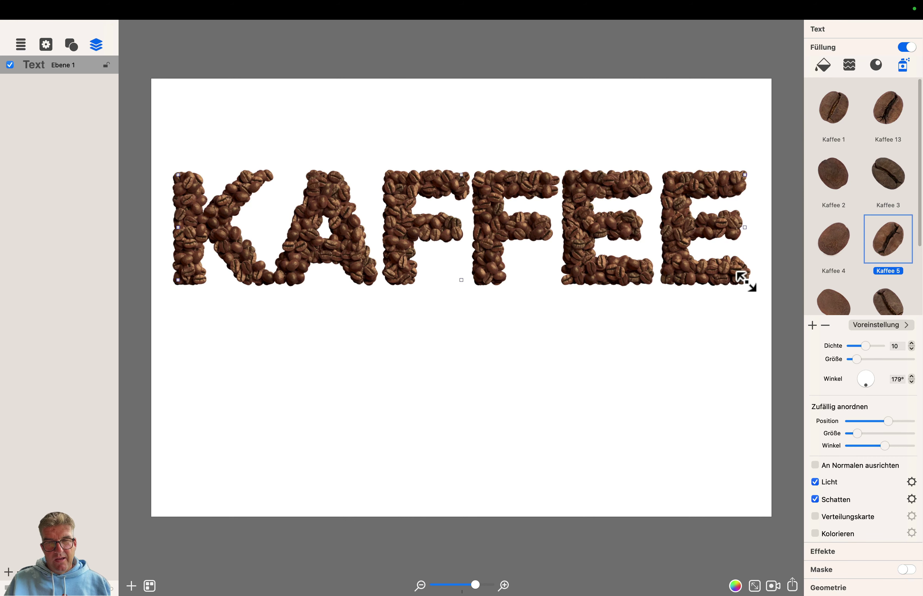
# - Shrink the KAFFEE text slightly and move it into the upper part of the canvas
pyautogui.moveTo(743, 280); pyautogui.dragTo(735, 323)
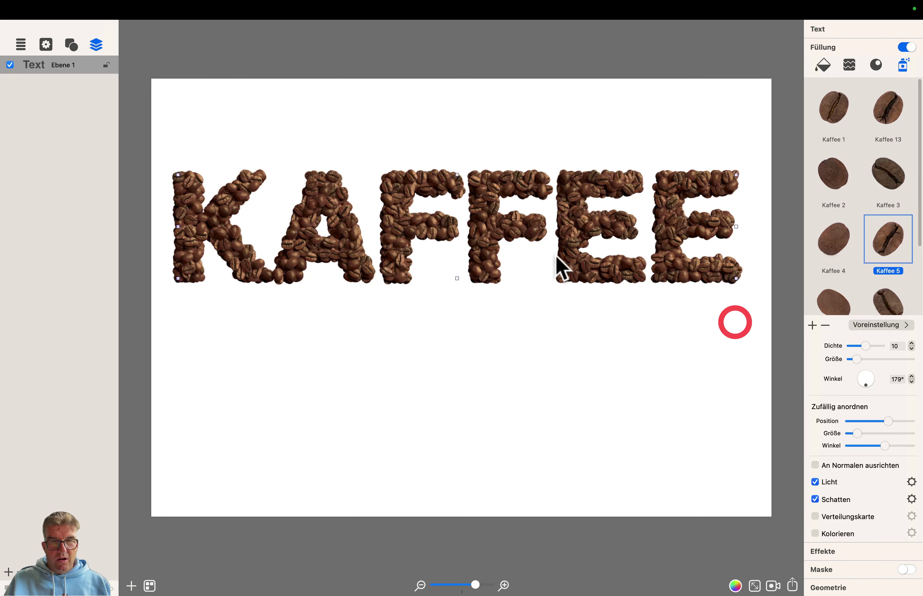
pyautogui.moveTo(502, 231); pyautogui.dragTo(502, 173)
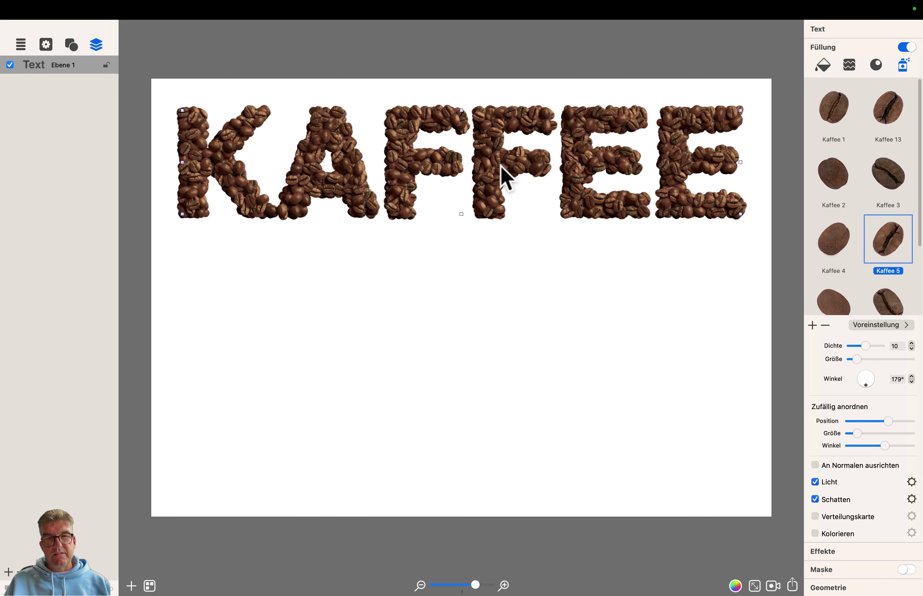
pyautogui.moveTo(504, 178); pyautogui.dragTo(507, 179)
pyautogui.click(815, 48)
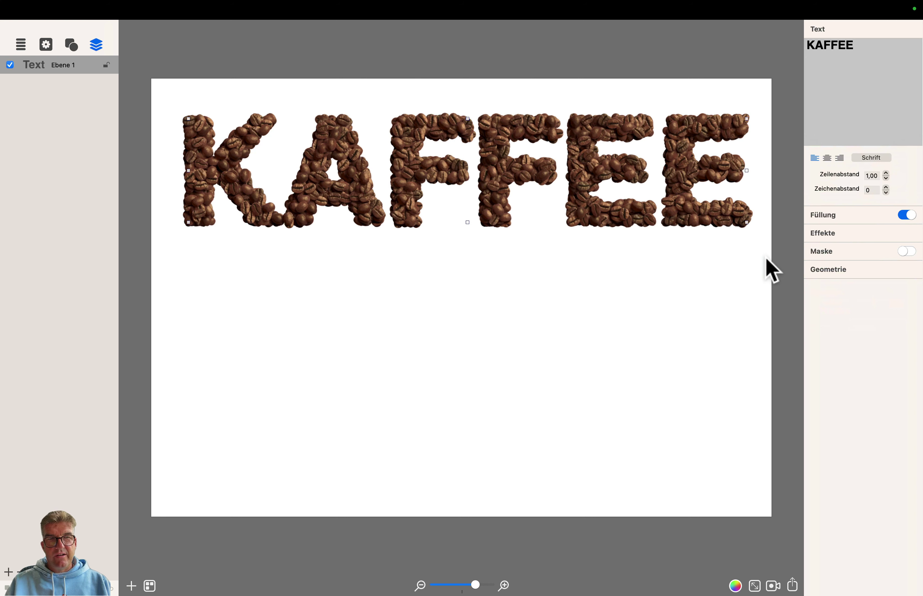
# - Add a background layer behind the text and fill it with the Abstract 10 vector texture
pyautogui.click(131, 586)
pyautogui.click(139, 574)
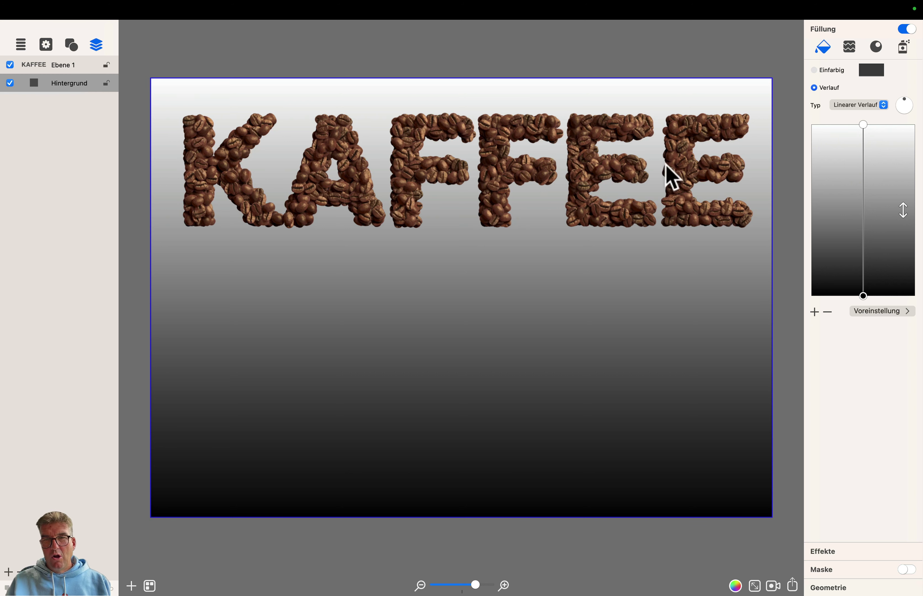
pyautogui.click(847, 46)
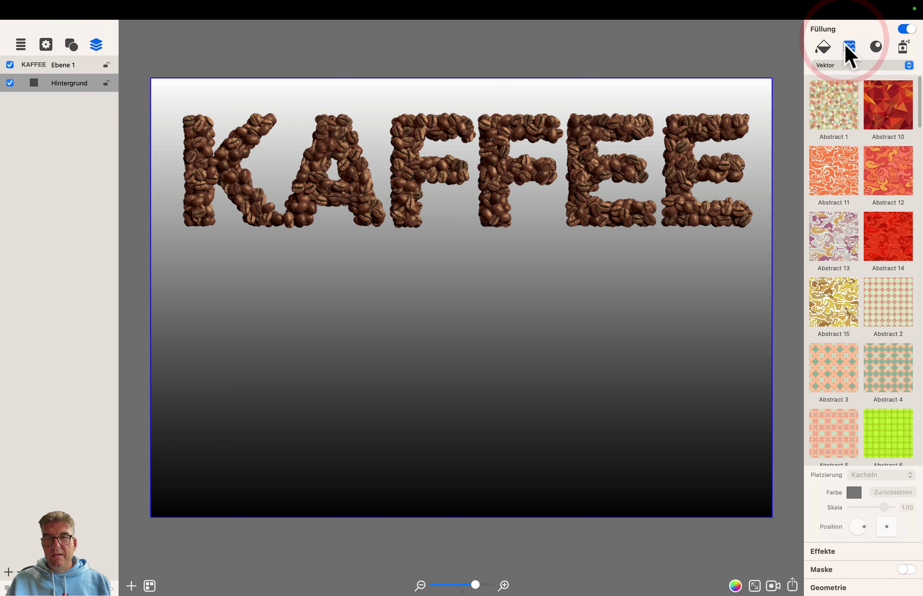
pyautogui.click(868, 132)
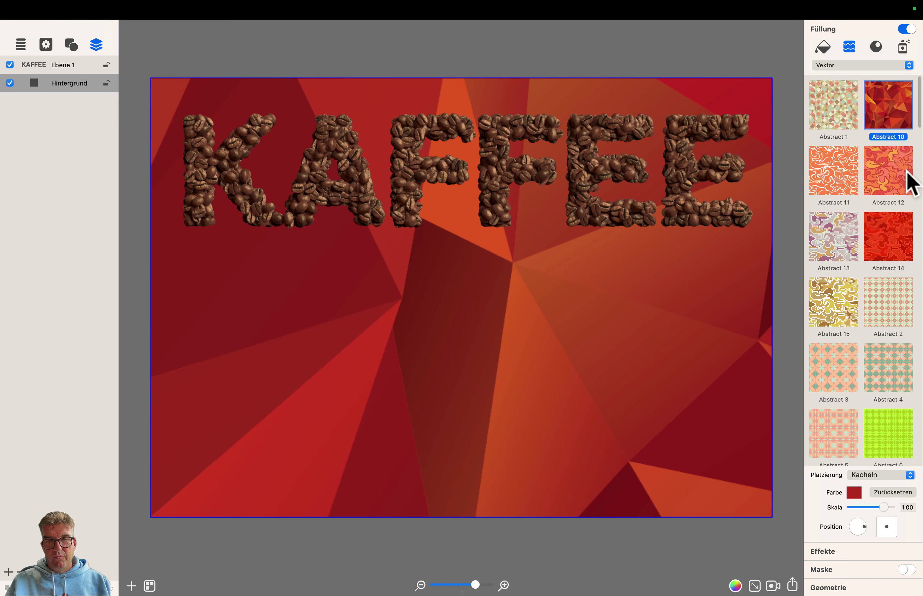
# - Replace the background fill with the Wood07L texture from the Holz category and set its scale to 0.49
pyautogui.click(842, 66)
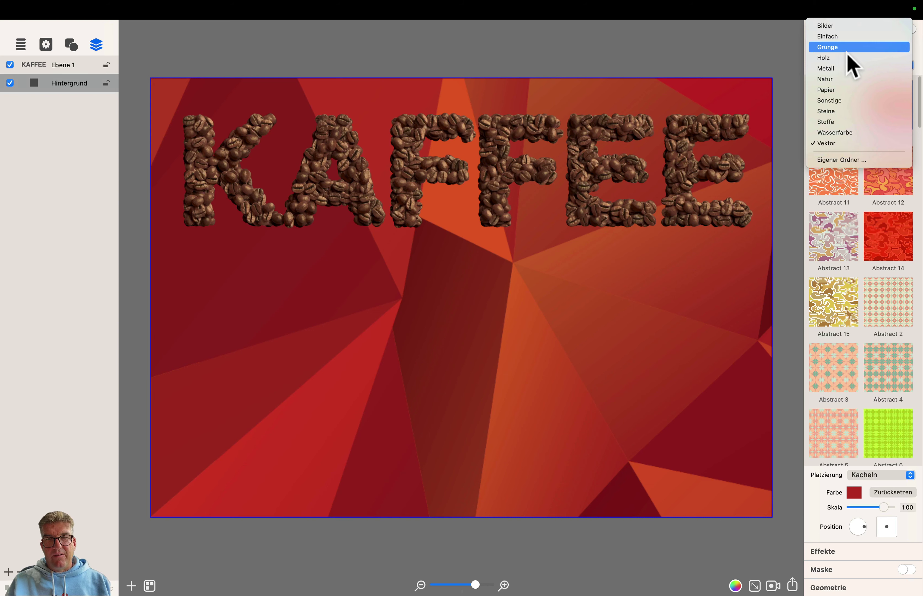
pyautogui.click(848, 57)
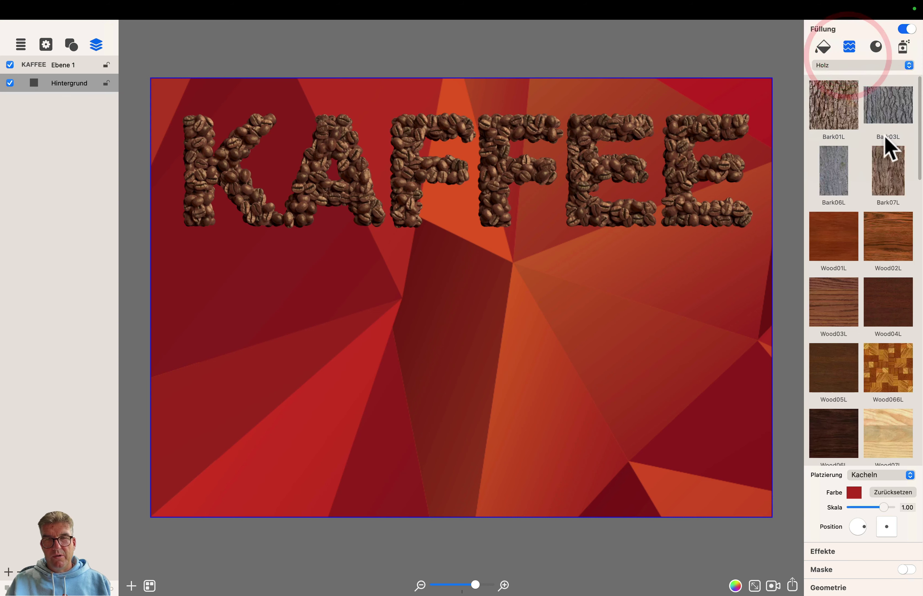
pyautogui.click(880, 434)
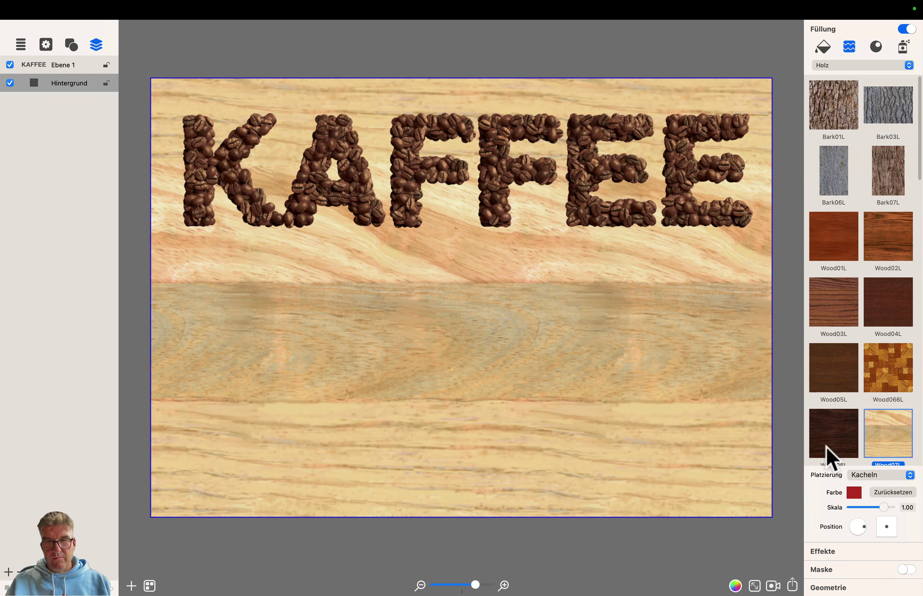
pyautogui.click(825, 384)
pyautogui.click(878, 328)
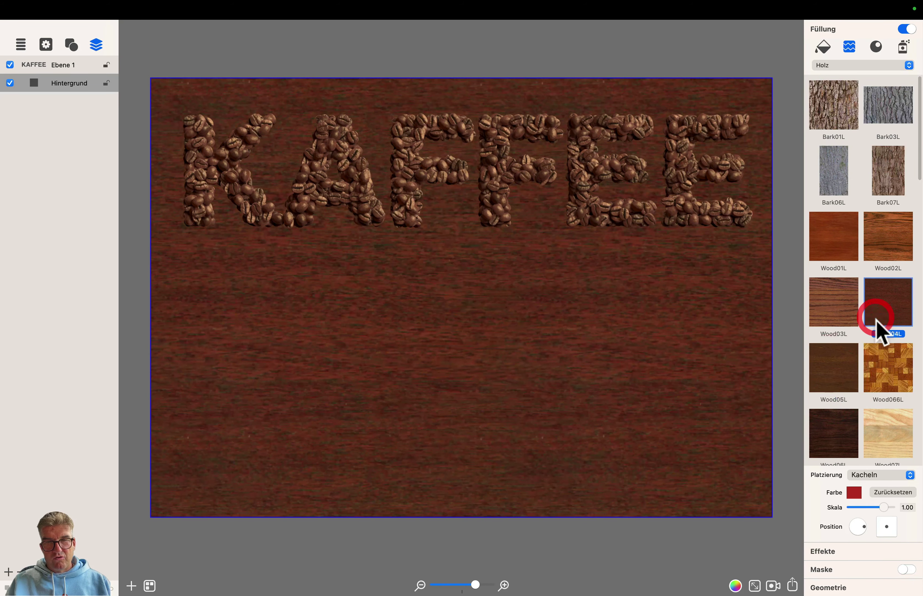
pyautogui.click(899, 431)
pyautogui.moveTo(883, 507)
pyautogui.mouseDown()
pyautogui.moveTo(885, 524)
pyautogui.moveTo(877, 520)
pyautogui.mouseUp()
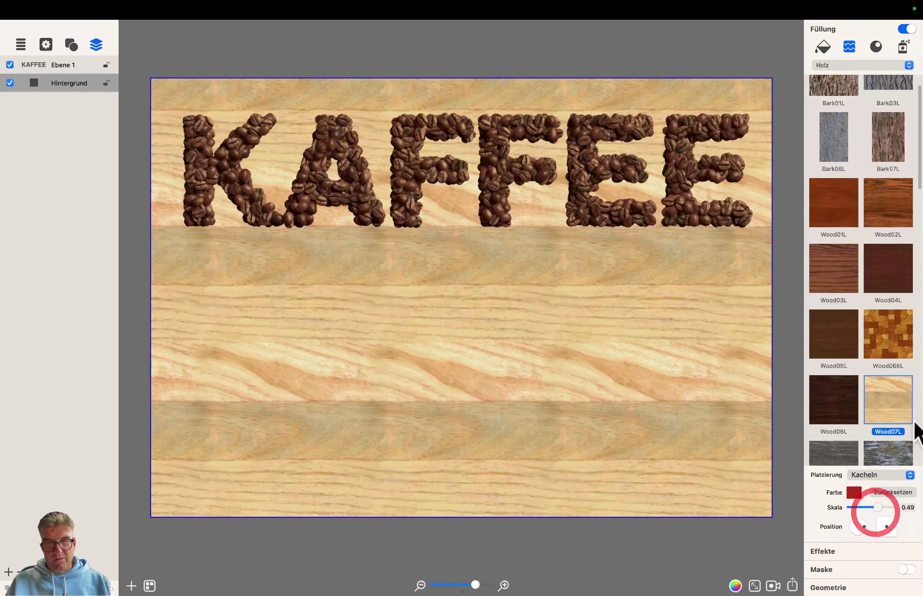
# - Try the Wood10L, Wood13LI, Wood14LI, Wood15LI and Wood15L textures on the background
pyautogui.scroll(-6, 868, 360)
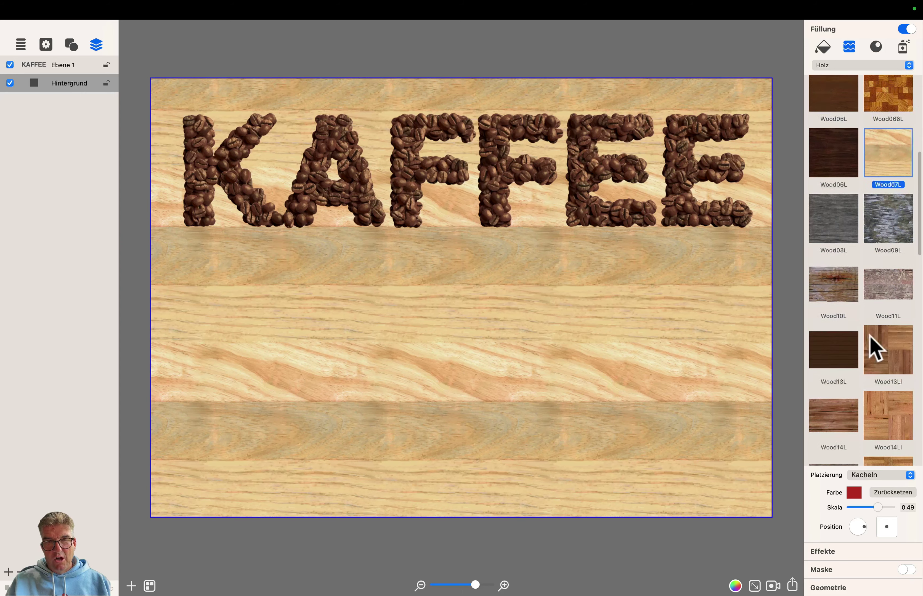
pyautogui.click(839, 290)
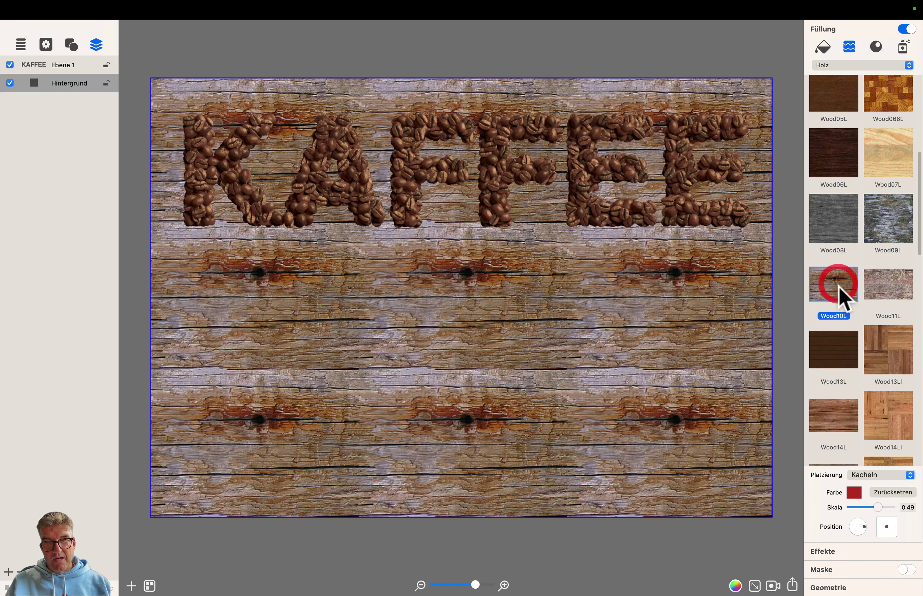
pyautogui.click(902, 351)
pyautogui.click(892, 406)
pyautogui.scroll(-3, 900, 403)
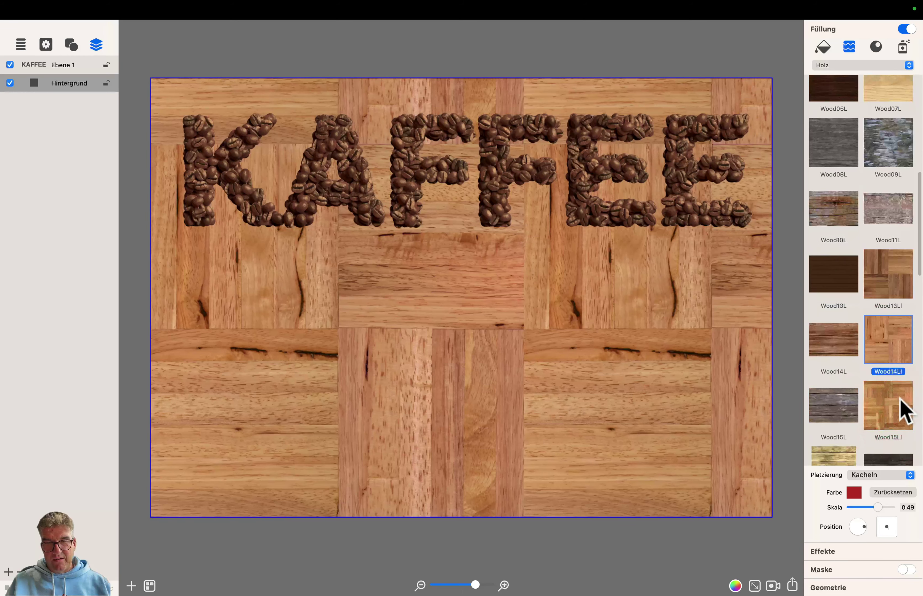
pyautogui.click(898, 404)
pyautogui.click(843, 405)
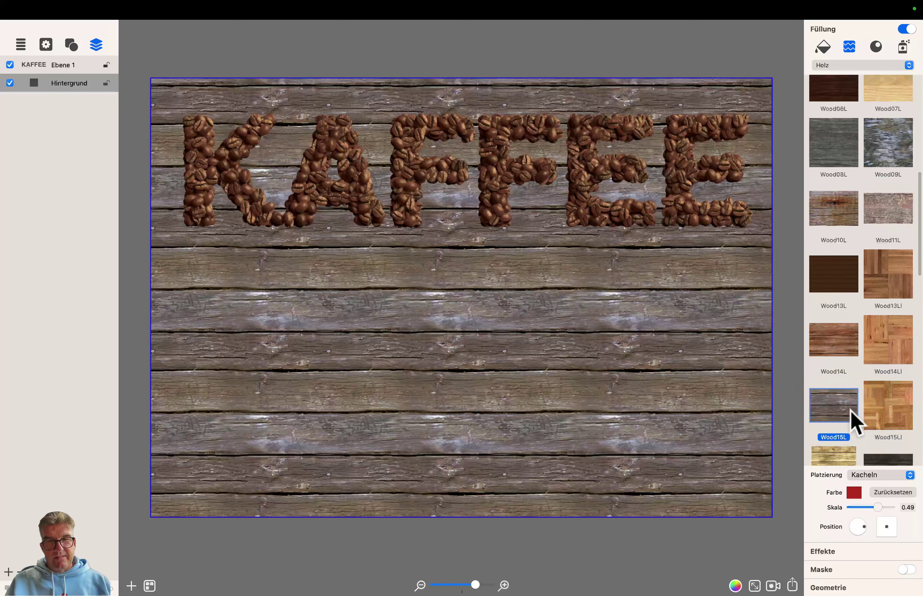
# - Try the Wood16L texture on the background layer
pyautogui.scroll(-2, 847, 407)
pyautogui.scroll(-2, 841, 394)
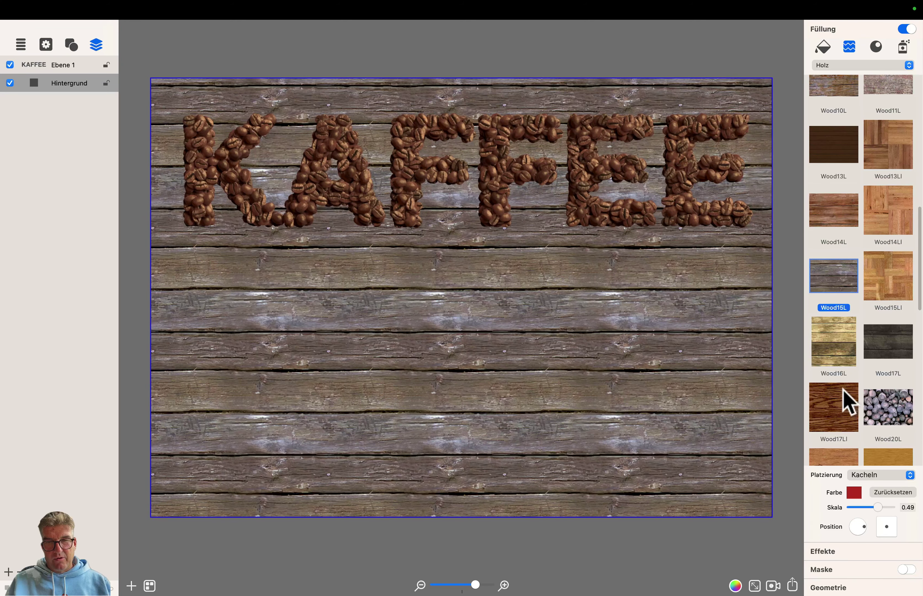
pyautogui.click(843, 333)
# - Try the Holz 3 texture on the background, and settle on the Holz 5 texture for its fill
pyautogui.scroll(-1, 851, 360)
pyautogui.scroll(-8, 853, 353)
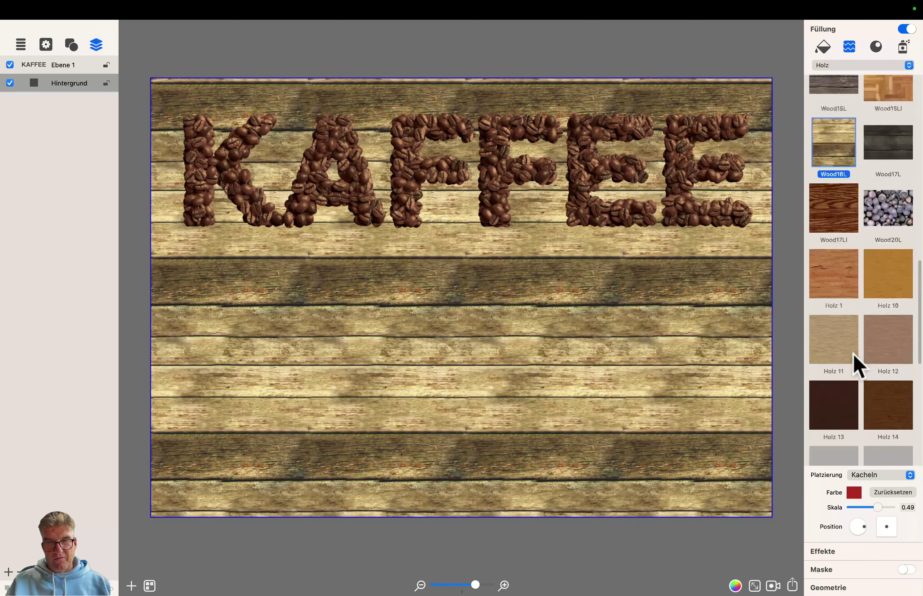
pyautogui.scroll(-1, 858, 365)
pyautogui.click(892, 364)
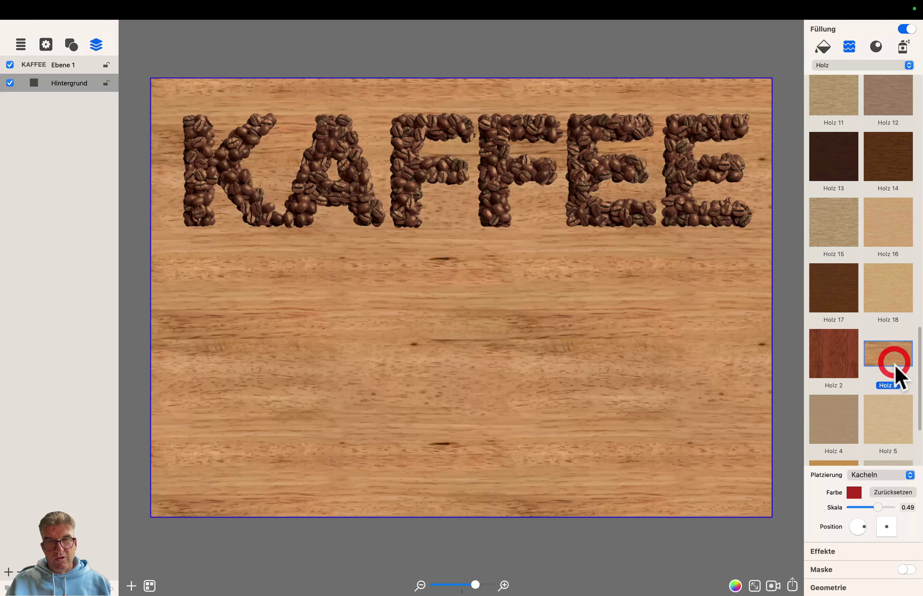
pyautogui.scroll(-2, 897, 380)
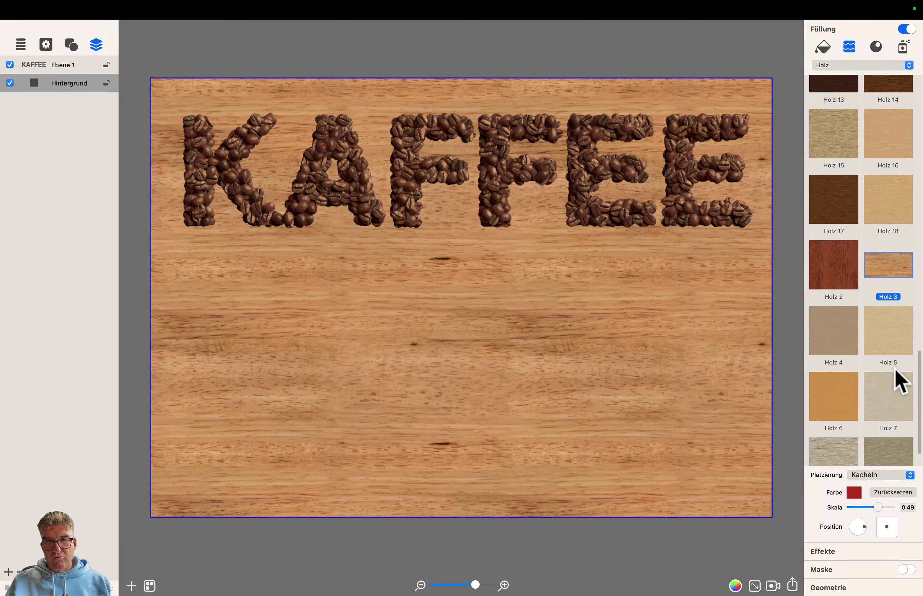
pyautogui.click(887, 333)
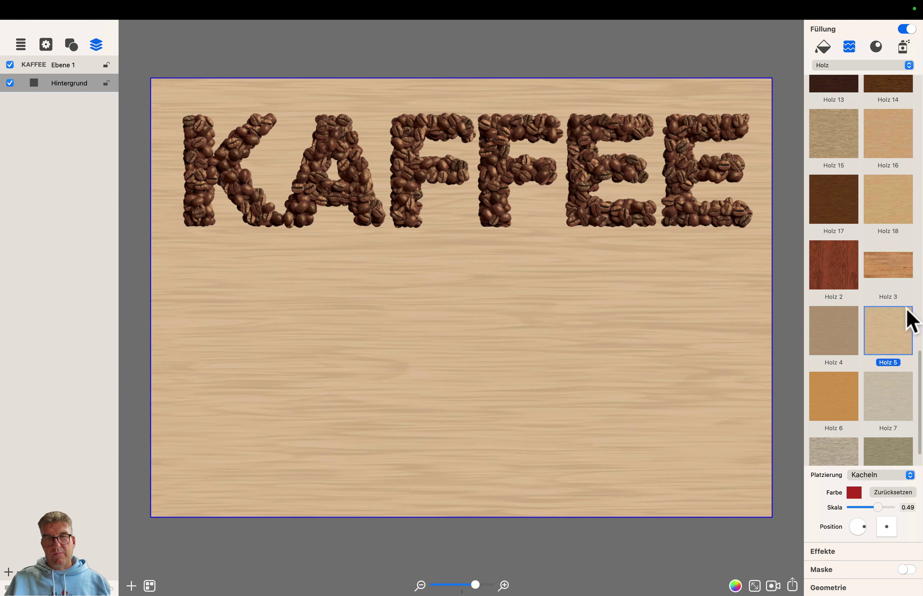
# - Select the KAFFEE text and try the Müsli, Kiwi and Karotte spray-fill presets on it
pyautogui.click(903, 47)
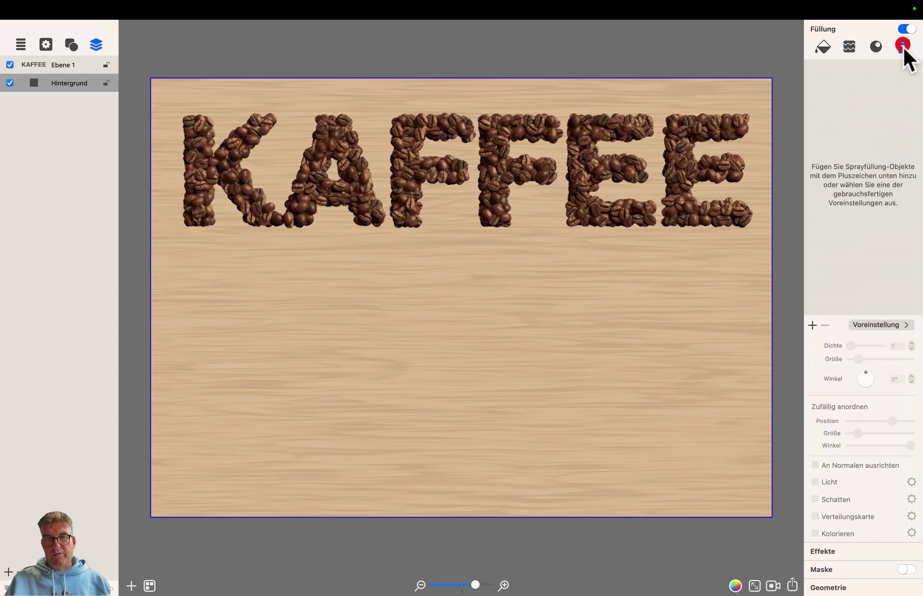
pyautogui.click(624, 128)
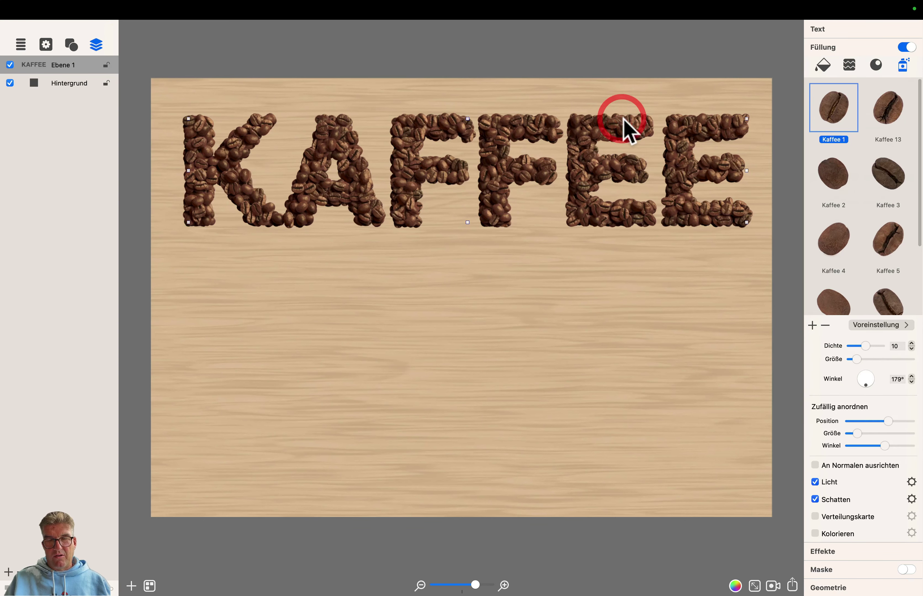
pyautogui.click(886, 327)
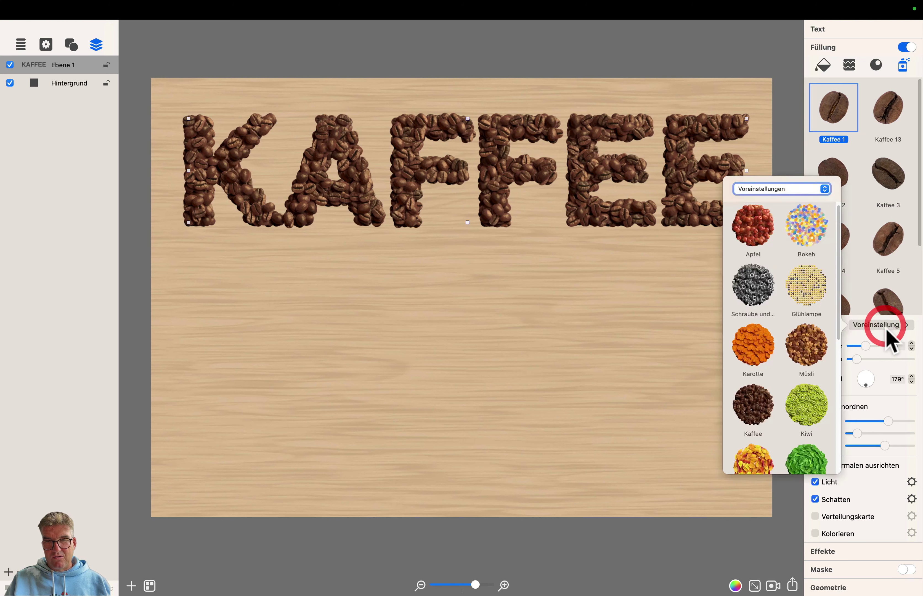
pyautogui.click(812, 356)
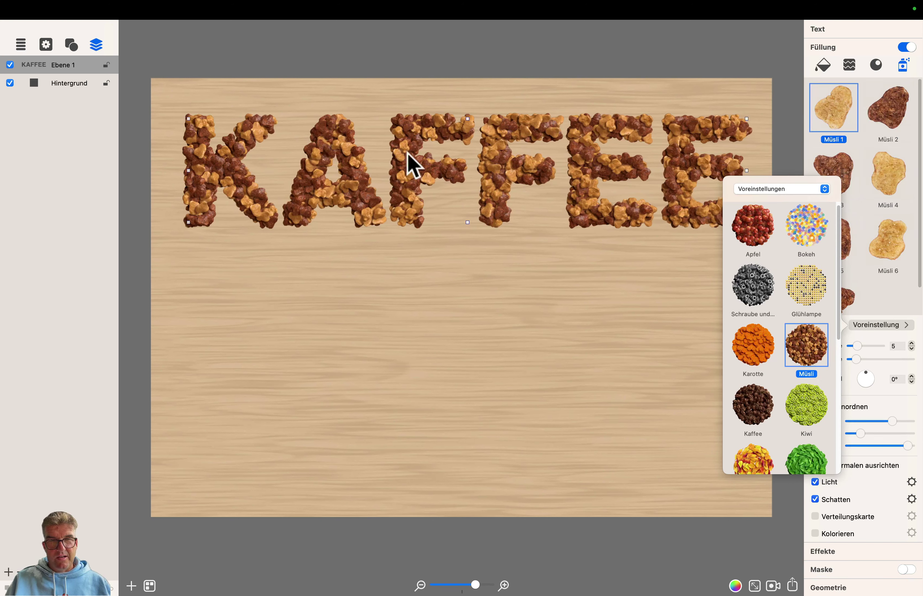
pyautogui.click(809, 417)
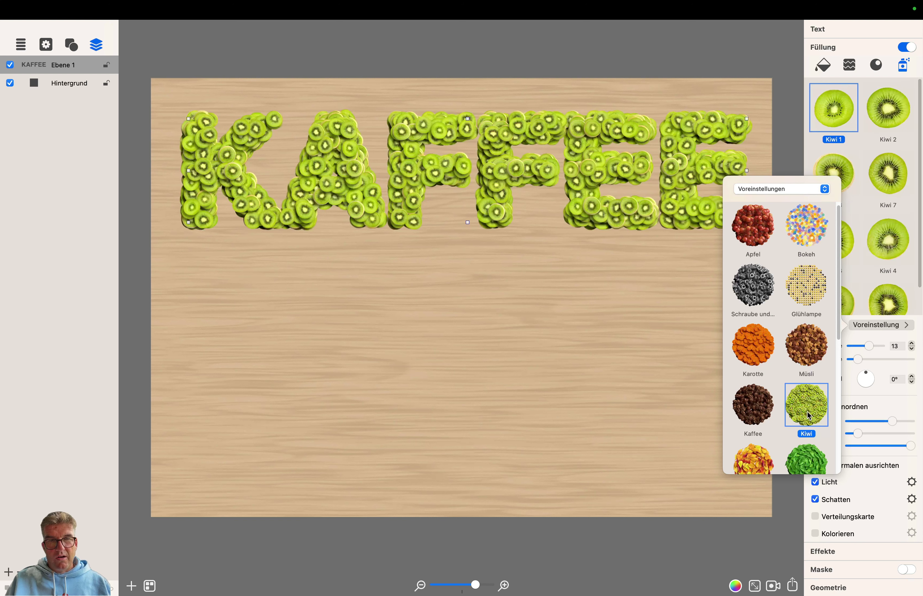
pyautogui.click(763, 367)
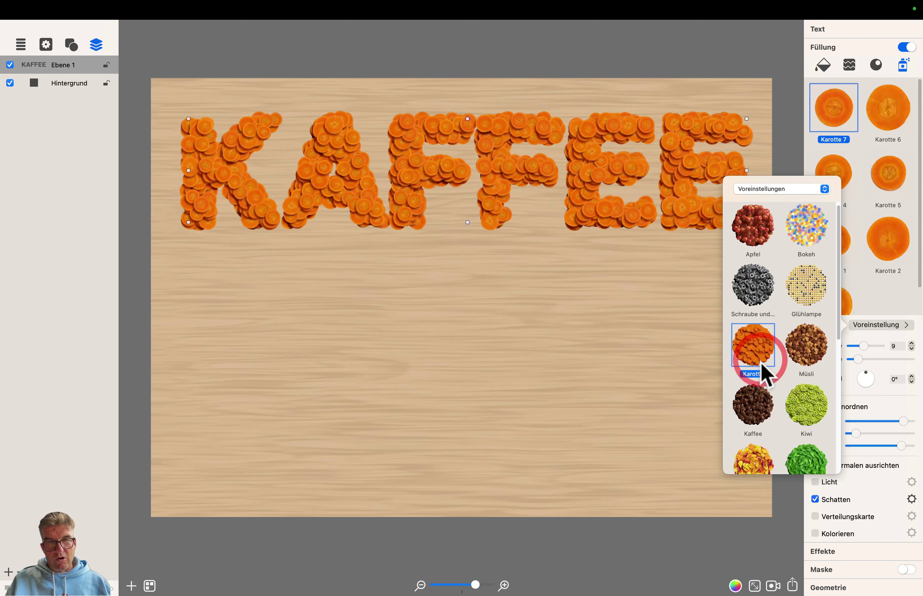
# - Try the Blatt, Grüne Blätter and Lego spray-fill presets on the KAFFEE text
pyautogui.scroll(-2, 779, 416)
pyautogui.click(757, 423)
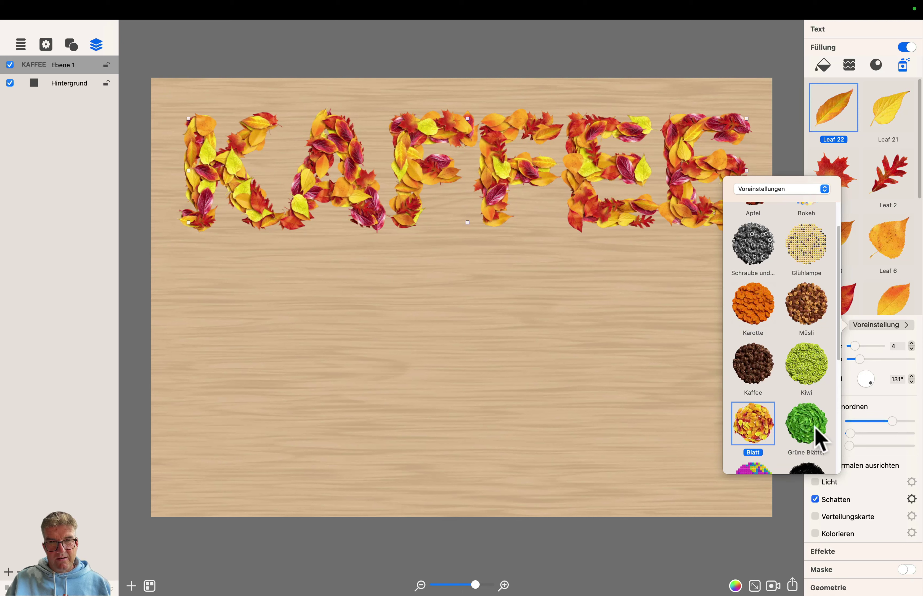
pyautogui.click(814, 437)
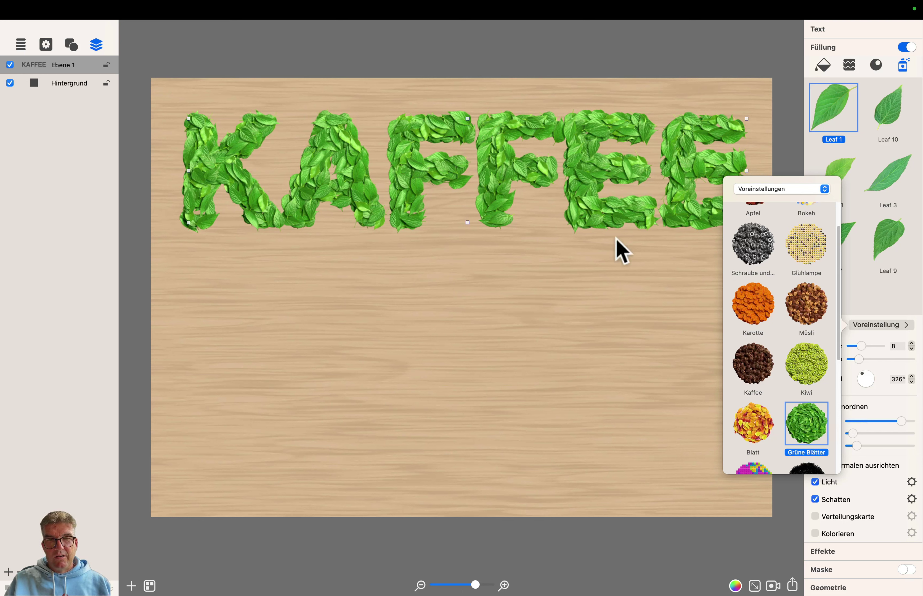
pyautogui.scroll(-2, 783, 314)
pyautogui.scroll(-5, 789, 325)
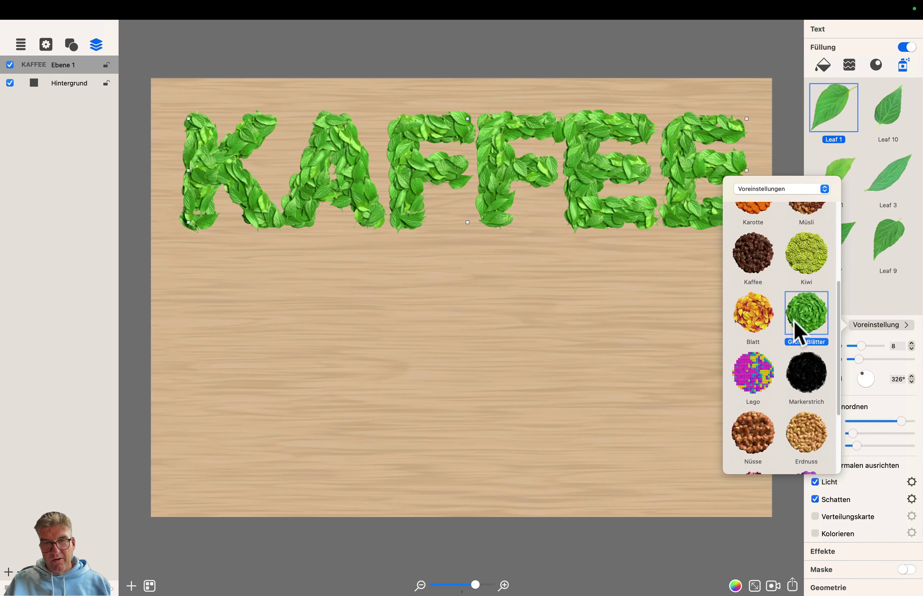
pyautogui.click(754, 337)
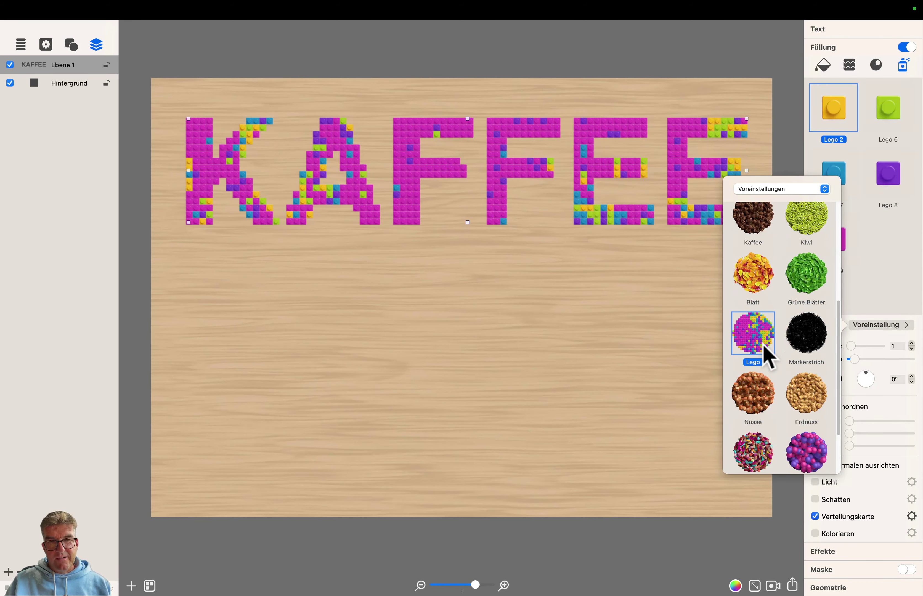
# - Try the Kugel, Tablette and Streusel spray-fill presets on the KAFFEE text, ending with the Stern preset
pyautogui.scroll(-3, 781, 405)
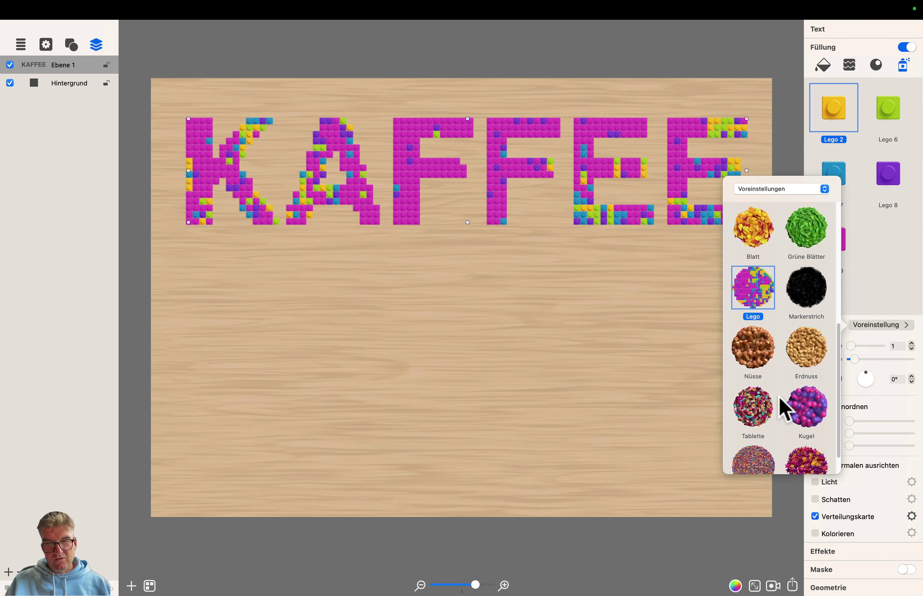
pyautogui.scroll(-1, 782, 413)
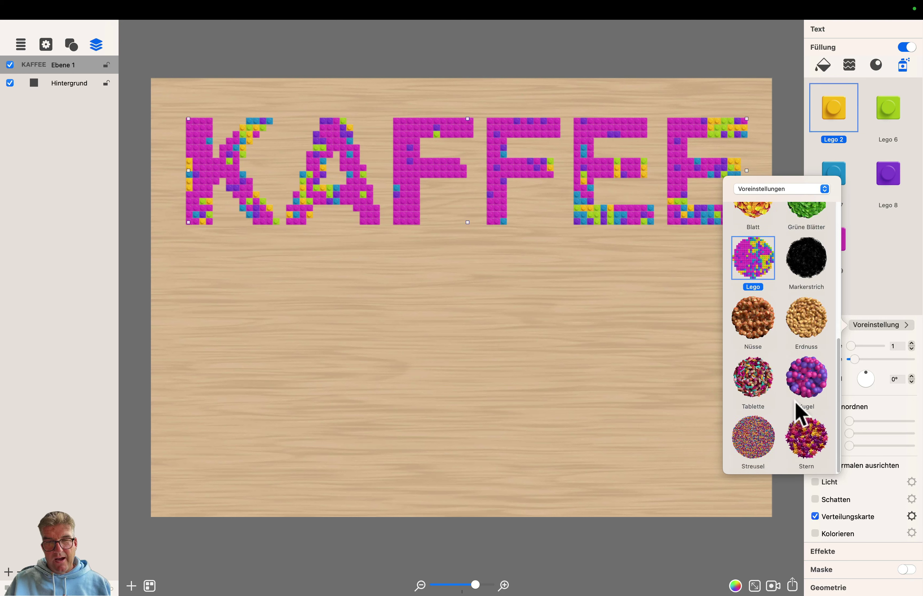
pyautogui.click(823, 387)
pyautogui.click(755, 379)
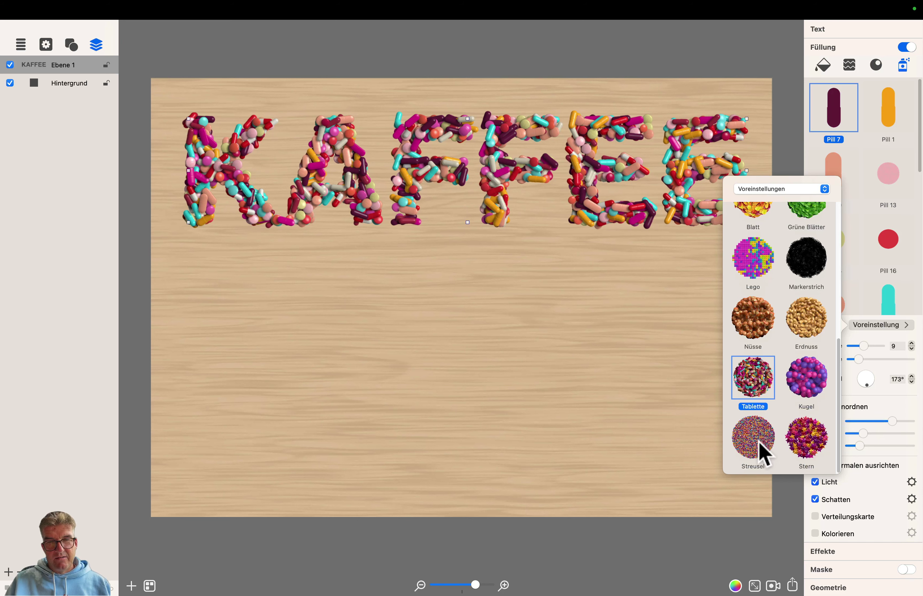
pyautogui.click(762, 449)
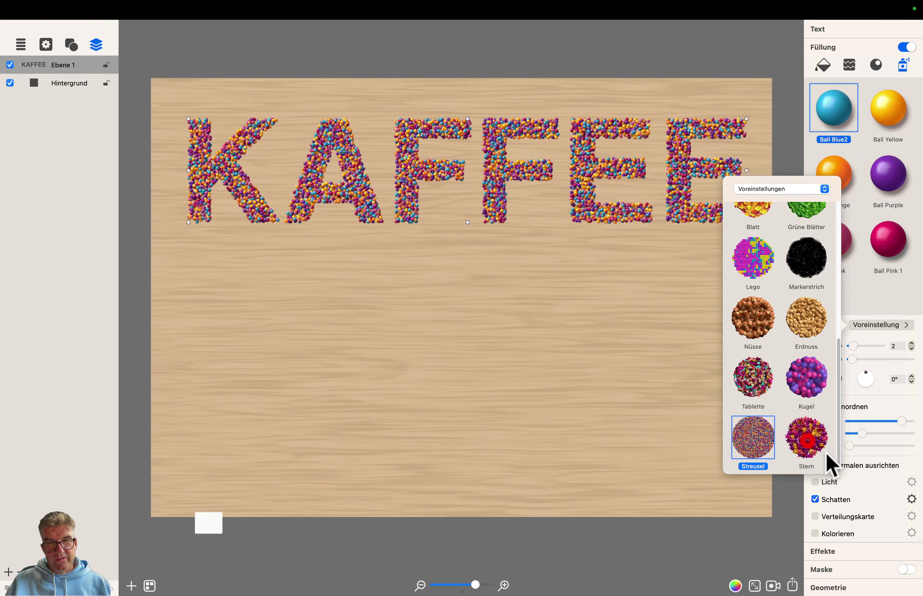
pyautogui.click(808, 457)
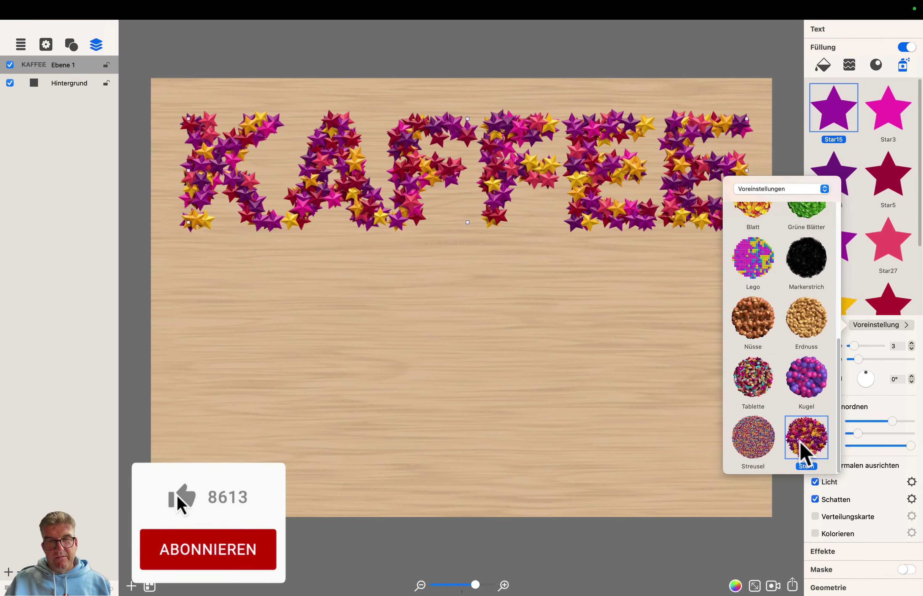
pyautogui.scroll(5, 806, 457)
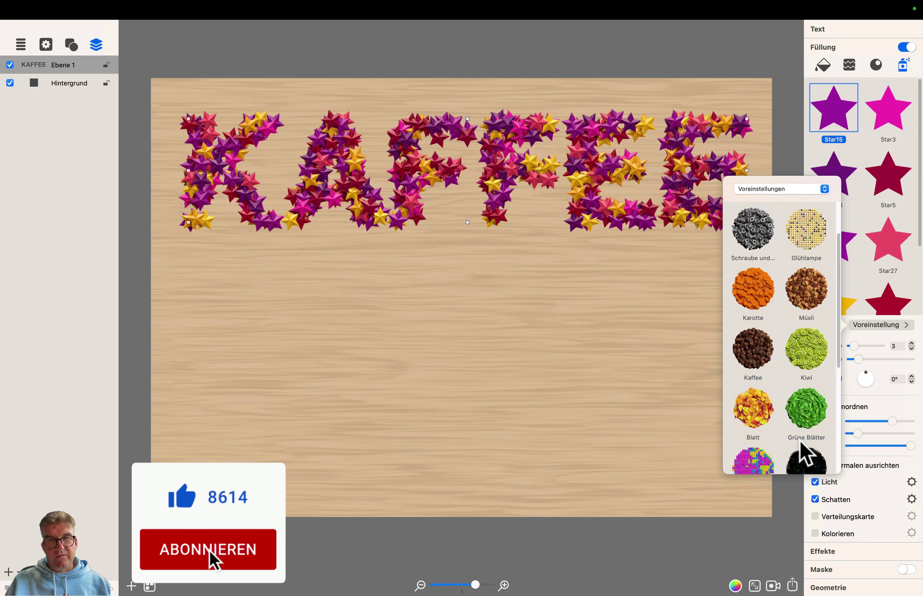